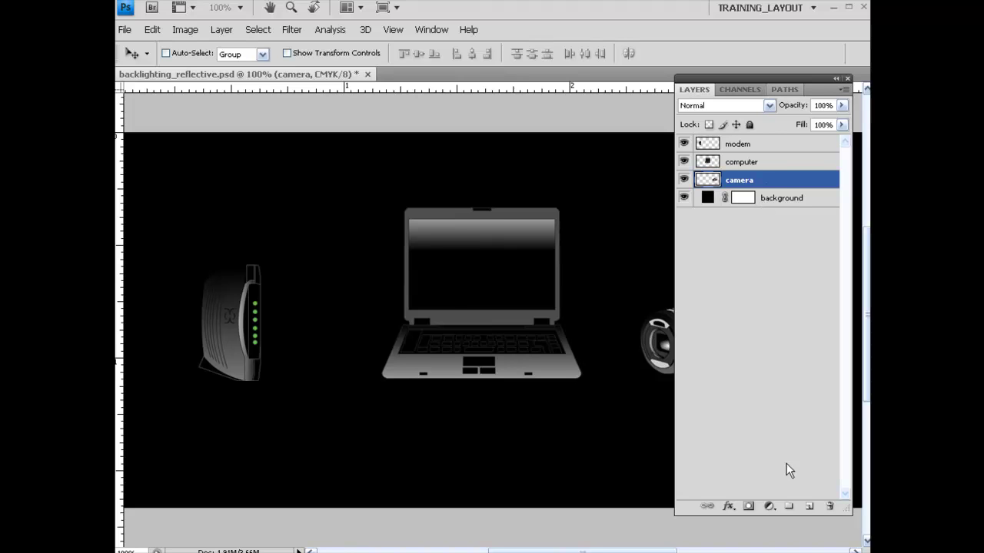
- Add Layer 1 and Layer 2, move the camera layer above them, and select Layer 1
double_click(808, 509)
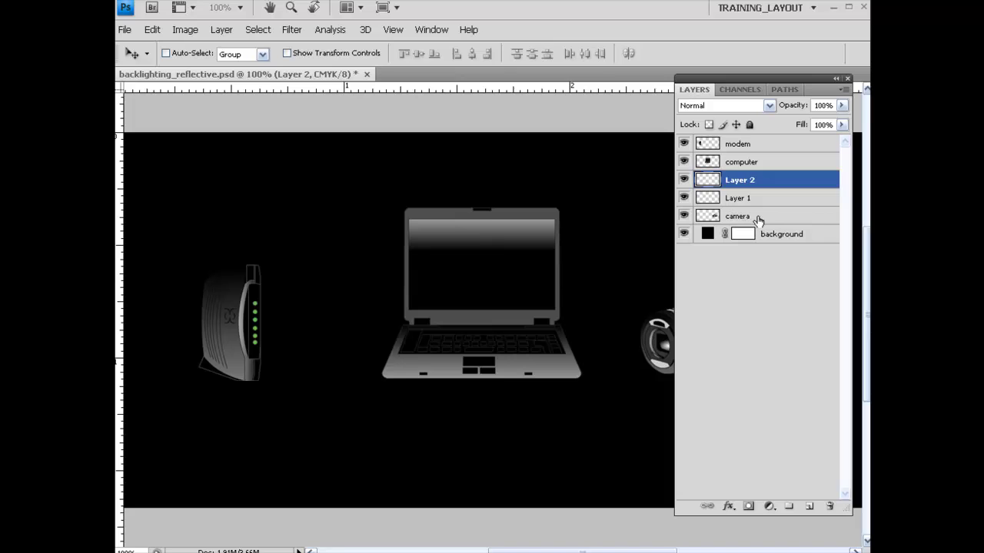
left_click_drag(758, 217, 759, 179)
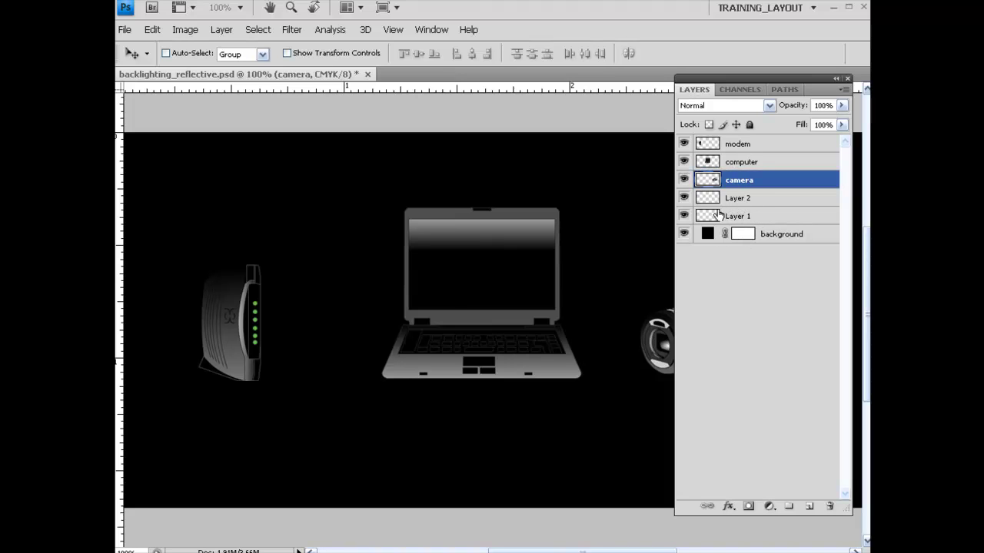
left_click(747, 218)
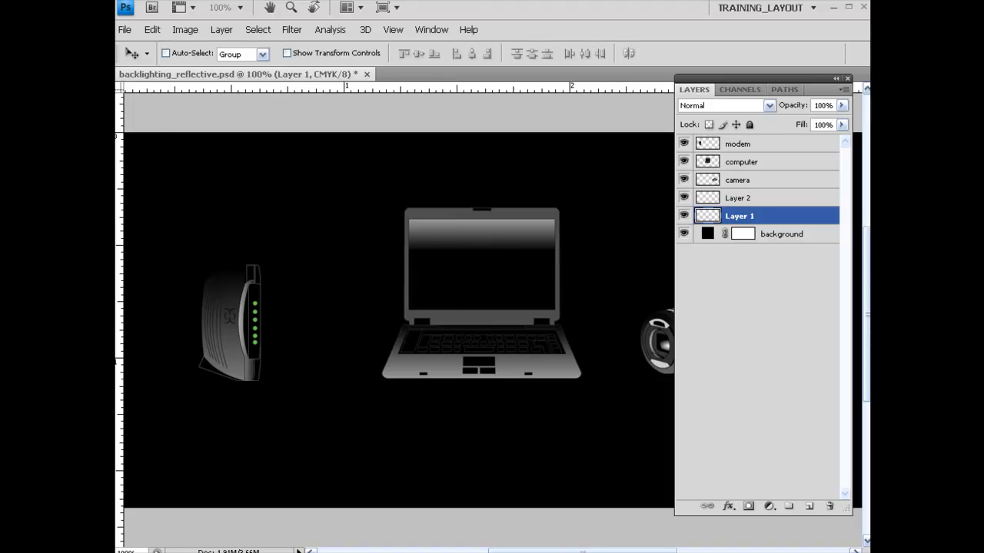
- Float the toolbox beside the image and switch to the Ellipse Tool
mouse_move(124, 118)
left_click_drag(124, 117, 194, 123)
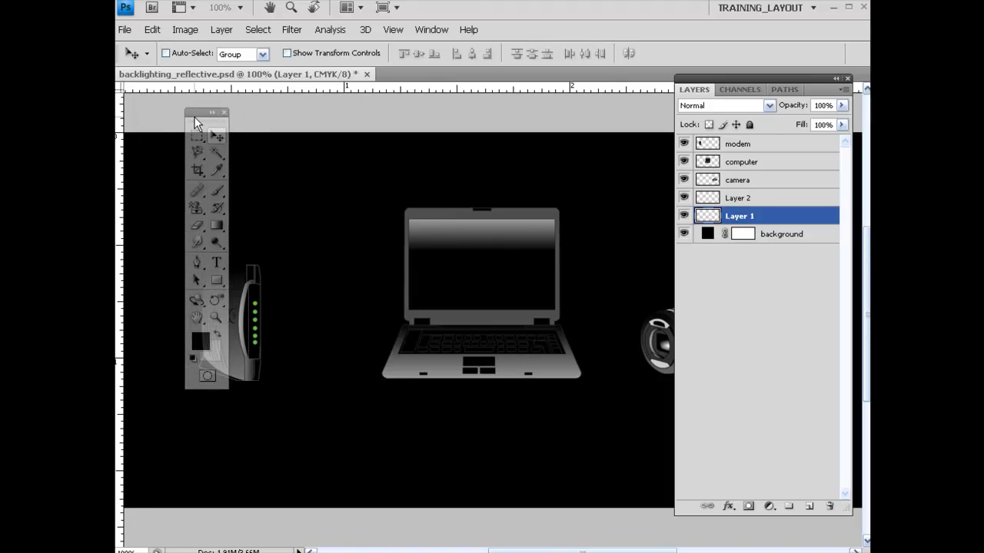
left_click(217, 281)
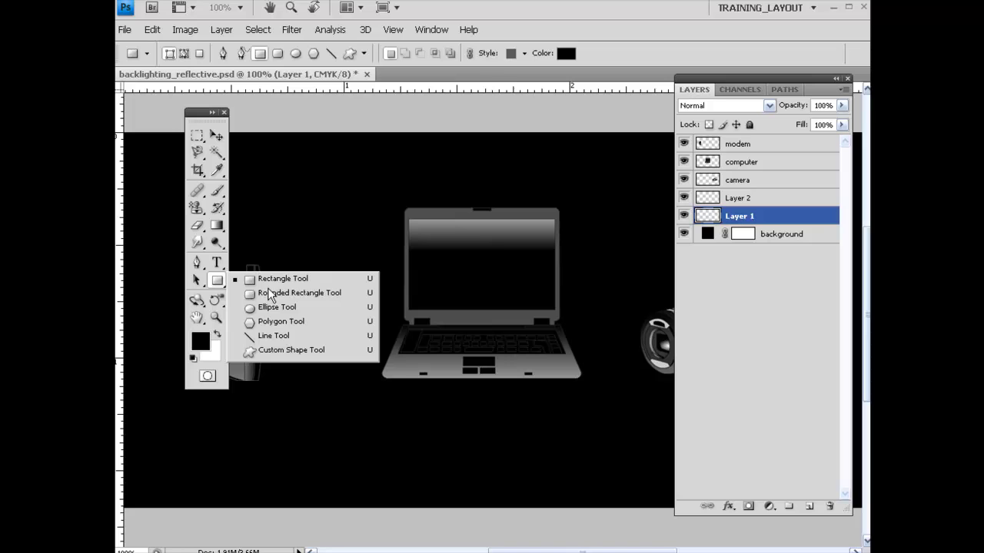
left_click(288, 309)
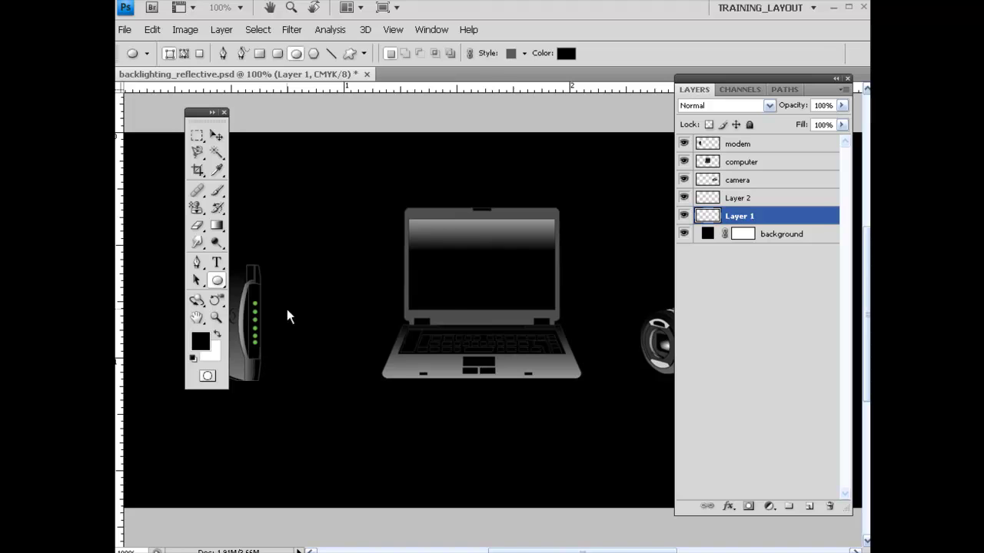
- Set the foreground colour to purple #5606b1 in the Color Picker
left_click(201, 340)
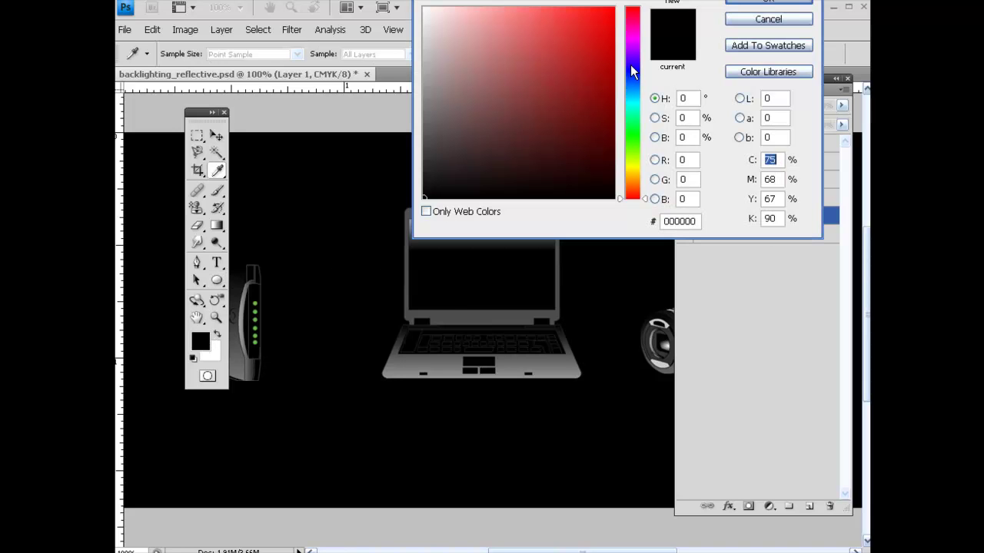
left_click_drag(631, 70, 611, 76)
left_click(609, 66)
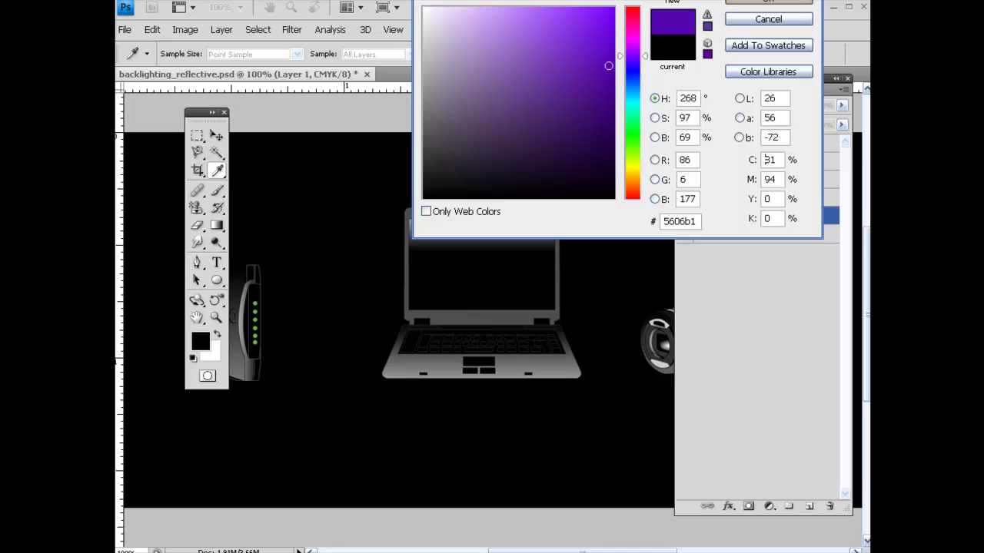
left_click(769, 2)
- Draw a wide purple ellipse across the devices and nudge it slightly upward
key("u")
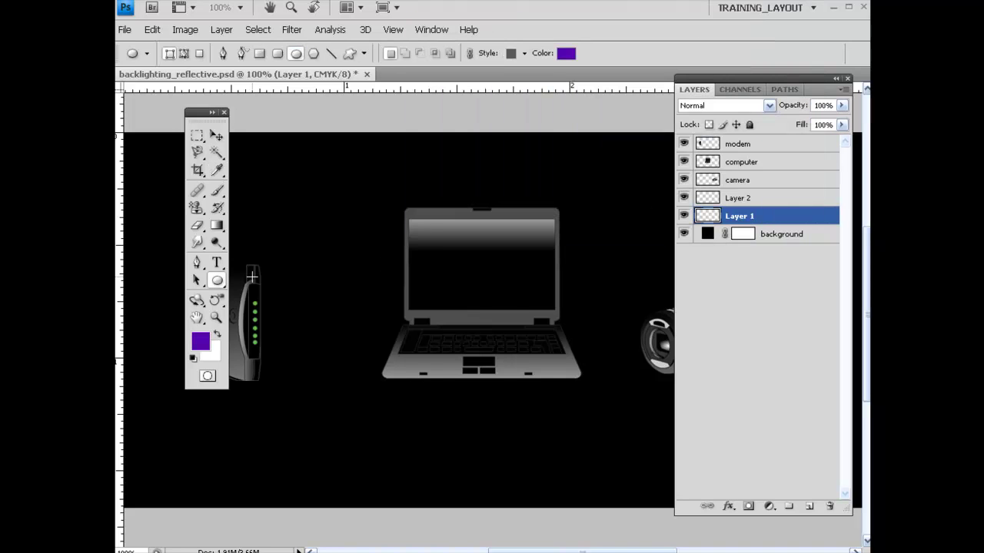
left_click_drag(156, 215, 856, 364)
key("v")
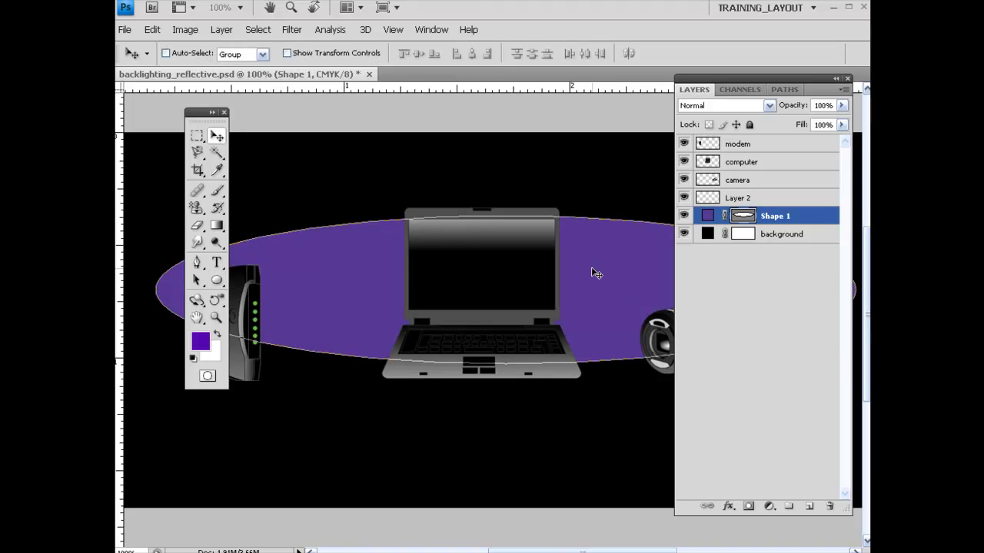
mouse_move(591, 267)
left_mouse_down()
mouse_move(589, 256)
mouse_move(589, 264)
left_mouse_up()
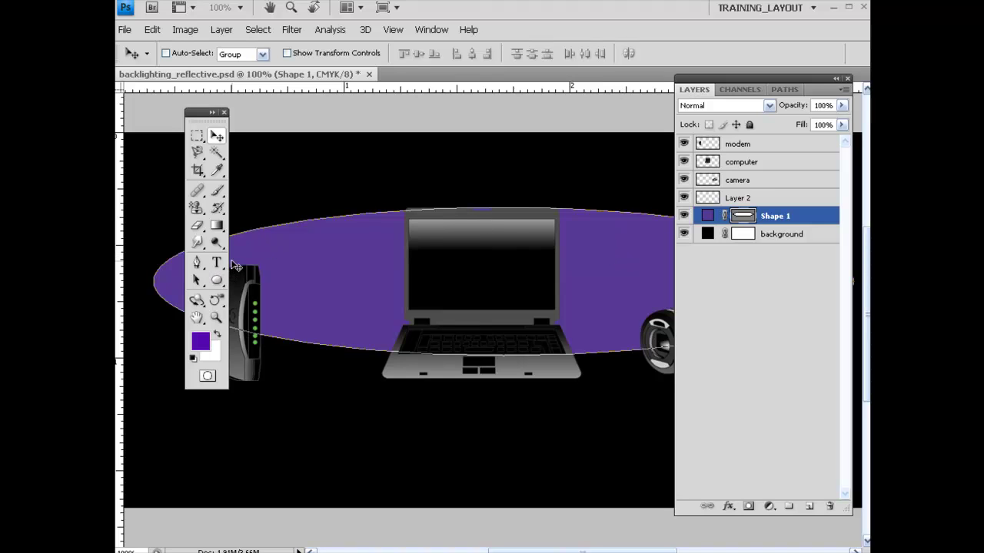
- On Layer 2, swap to white and draw a smaller ellipse inside the purple one
left_click(735, 198)
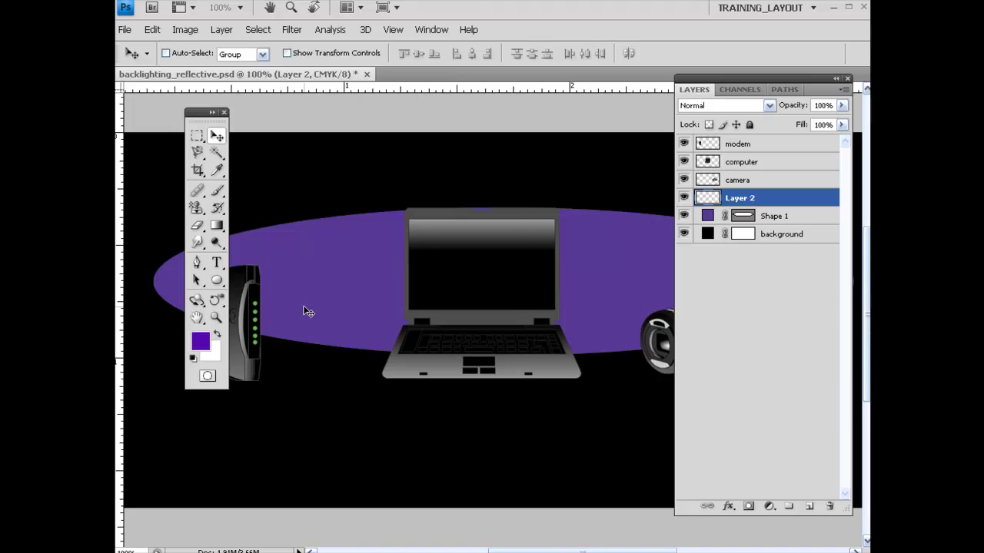
key("x")
left_click(217, 281)
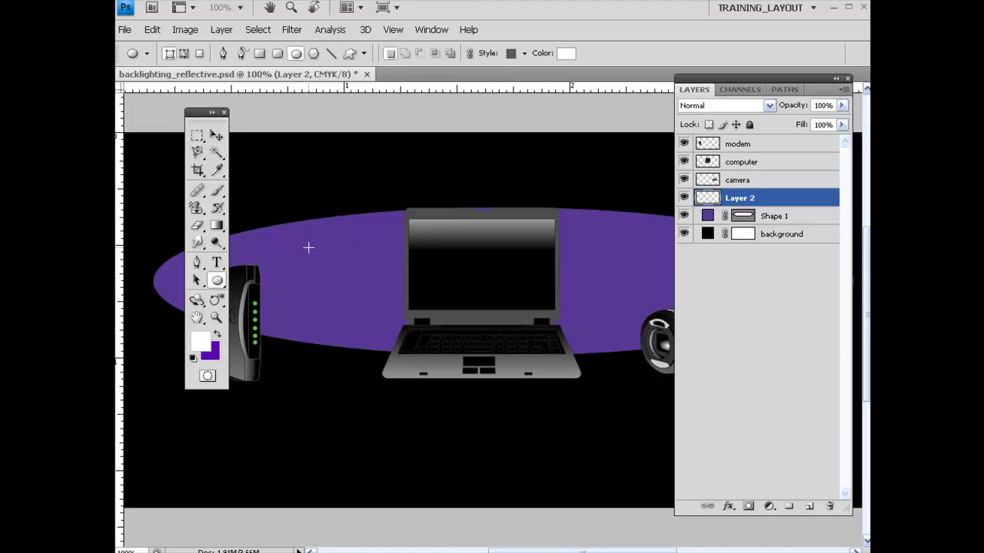
left_click_drag(307, 246, 707, 305)
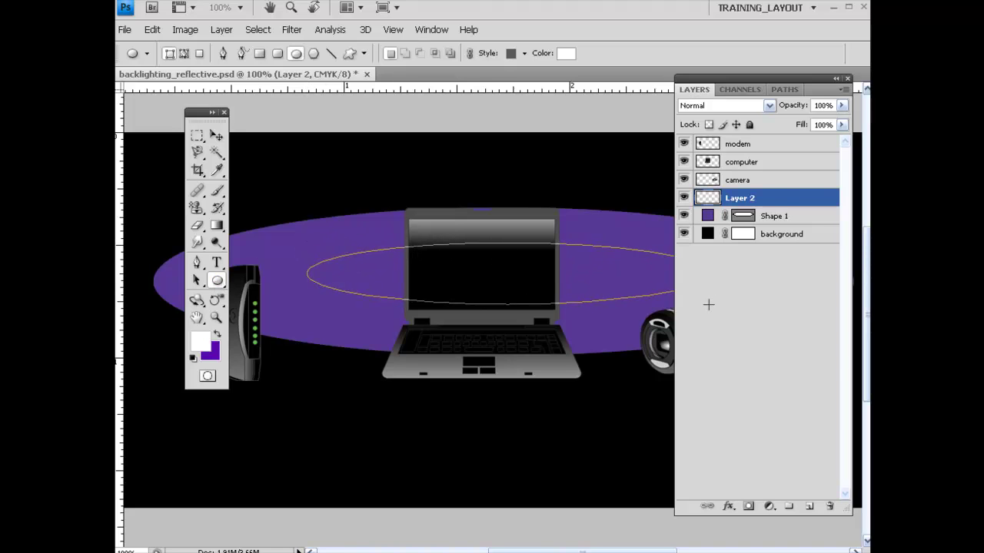
- Free-transform the white ellipse, nudging it right and widening both sides, then restore the Layers panel
double_click(815, 90)
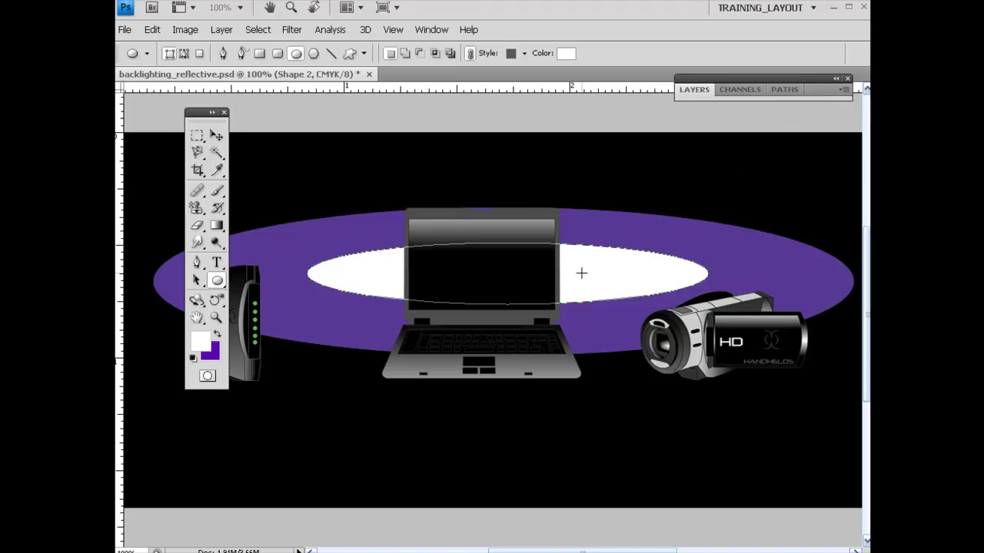
key("ctrl+t")
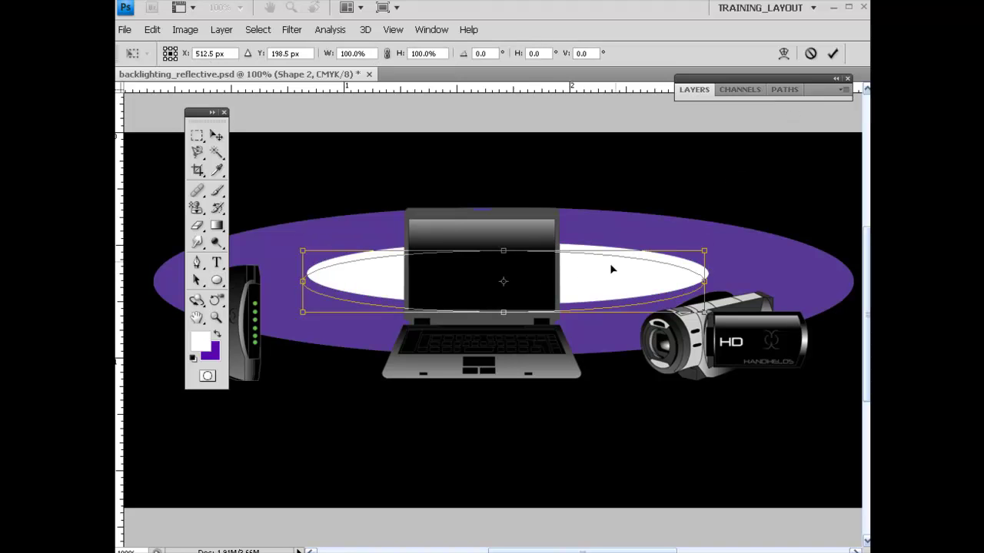
key("Right")
key("Right")
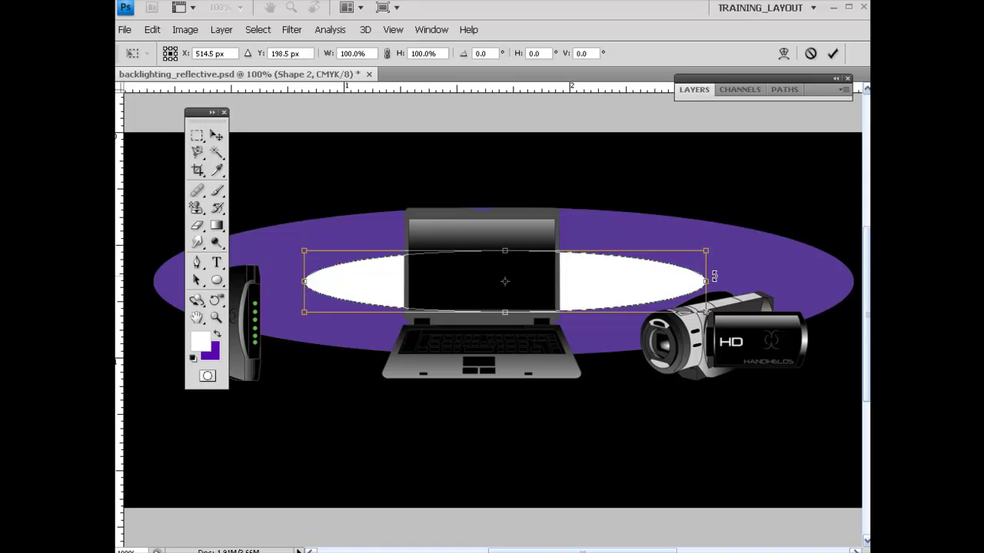
left_click_drag(706, 282, 724, 282)
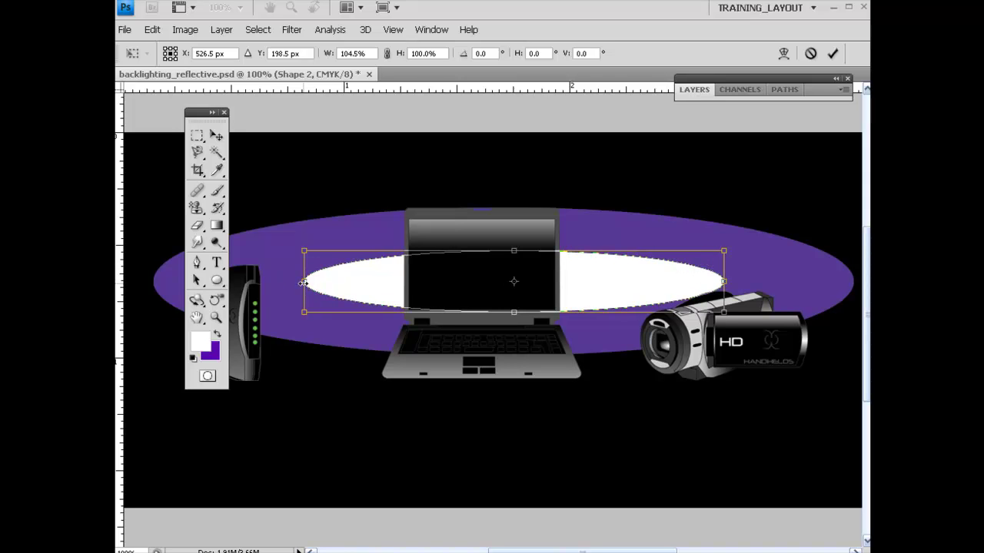
left_click_drag(288, 285, 279, 285)
key("Return")
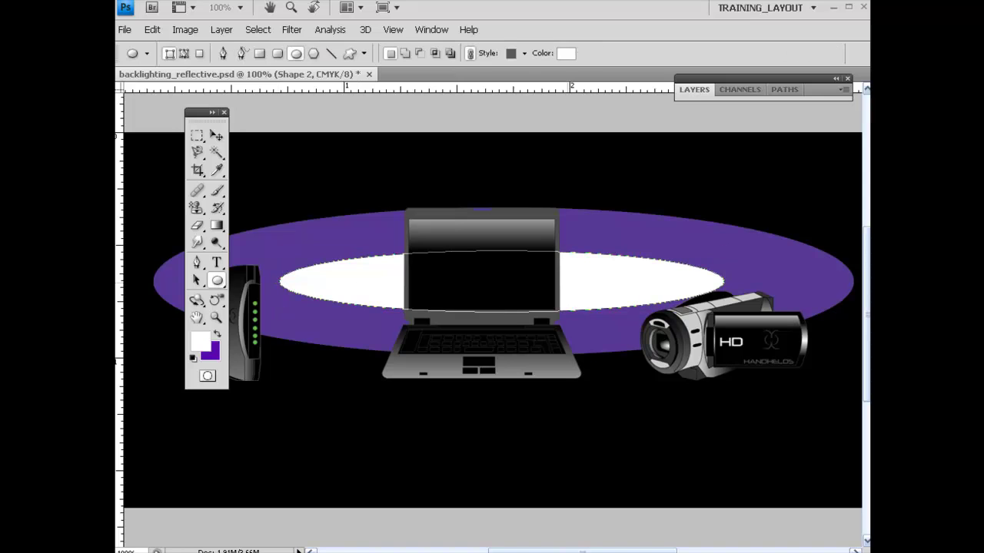
double_click(820, 89)
- Select Shape 1 and rasterize it via Filter > Blur > Gaussian Blur
left_click(774, 214)
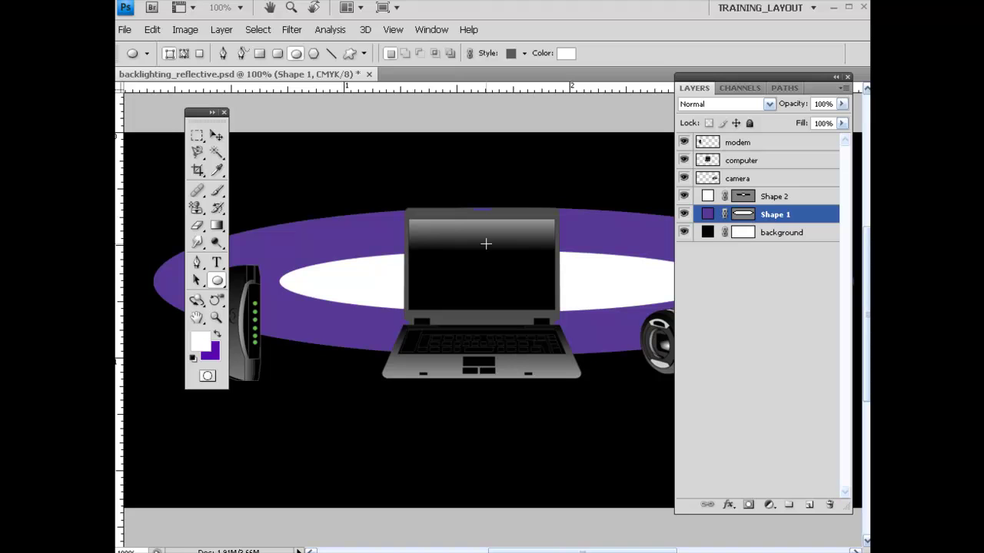
left_click(291, 29)
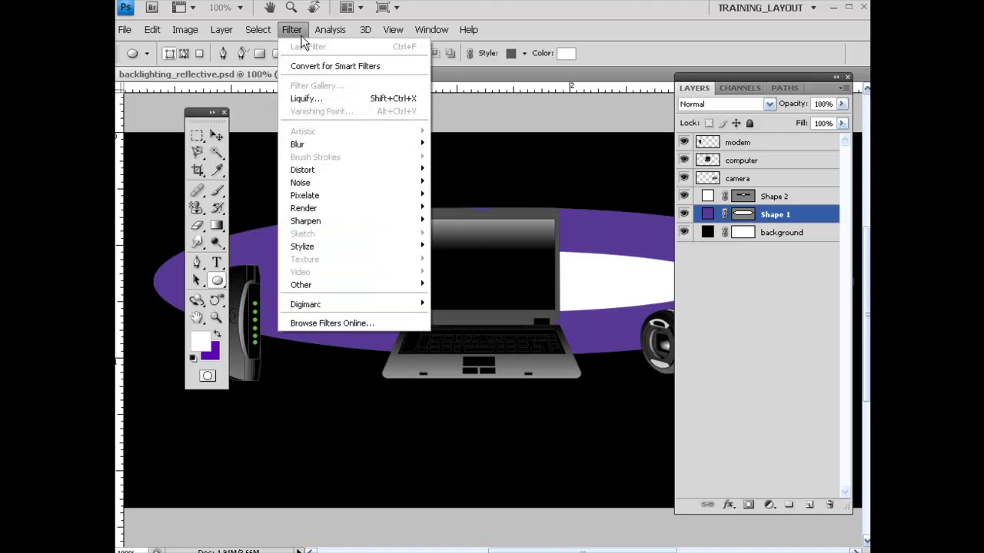
mouse_move(394, 143)
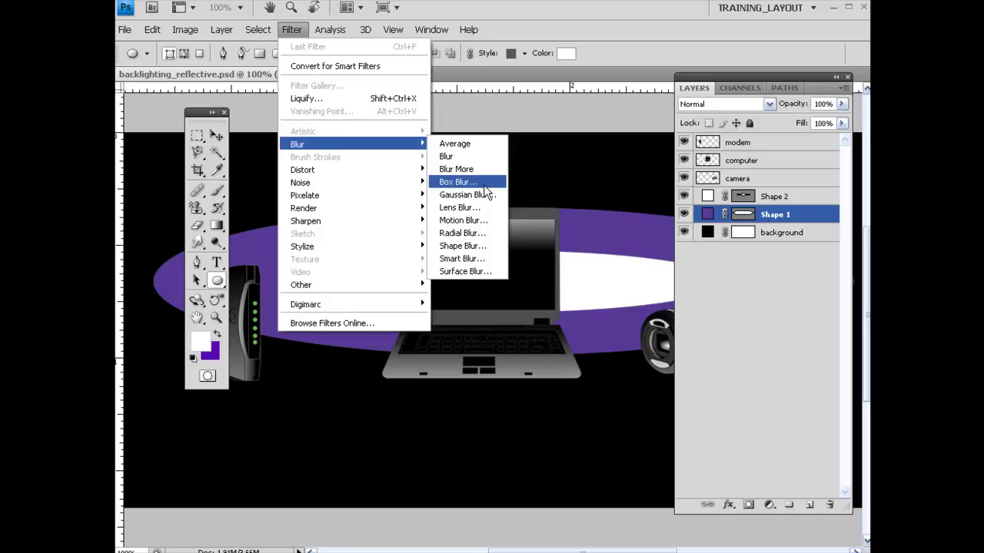
left_click(482, 193)
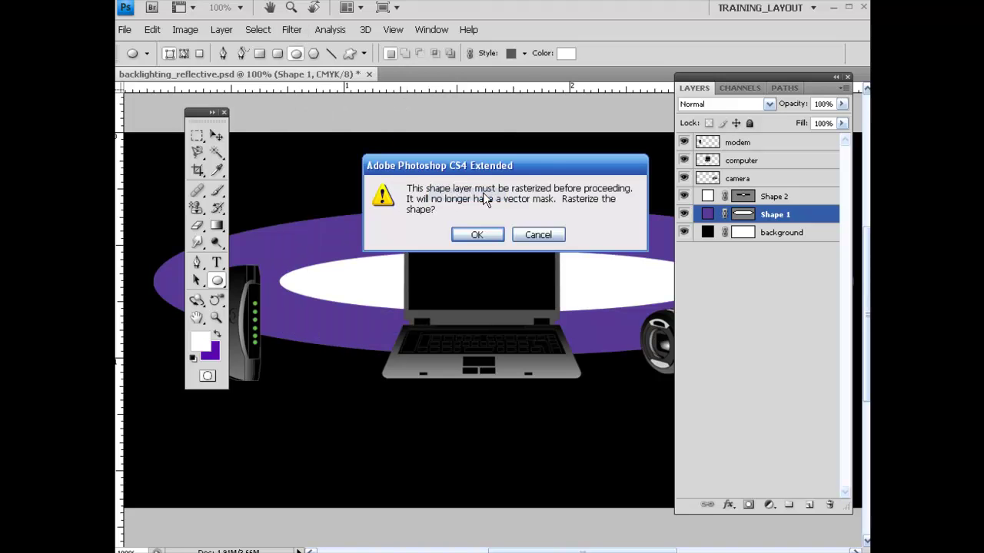
left_click(485, 235)
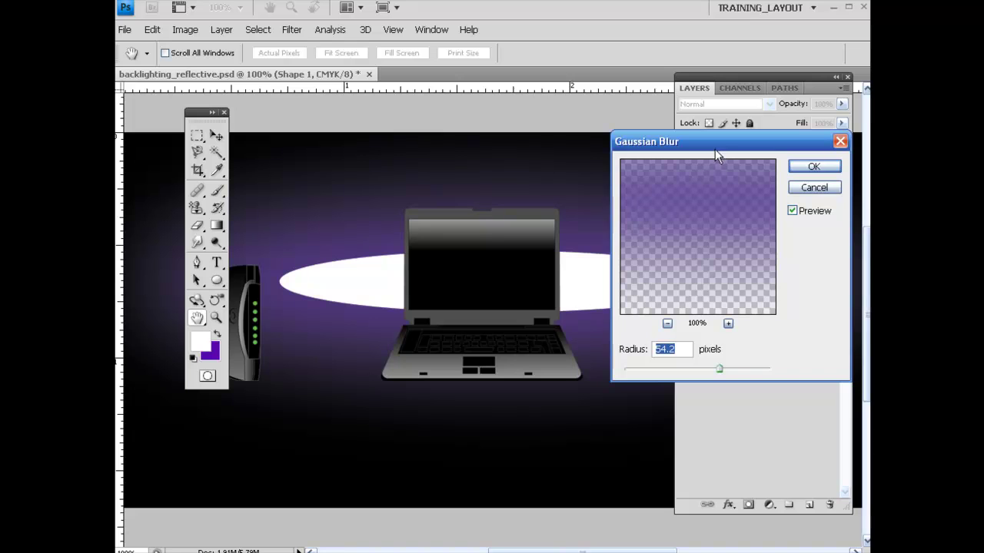
left_click_drag(715, 146, 828, 212)
left_click(831, 212)
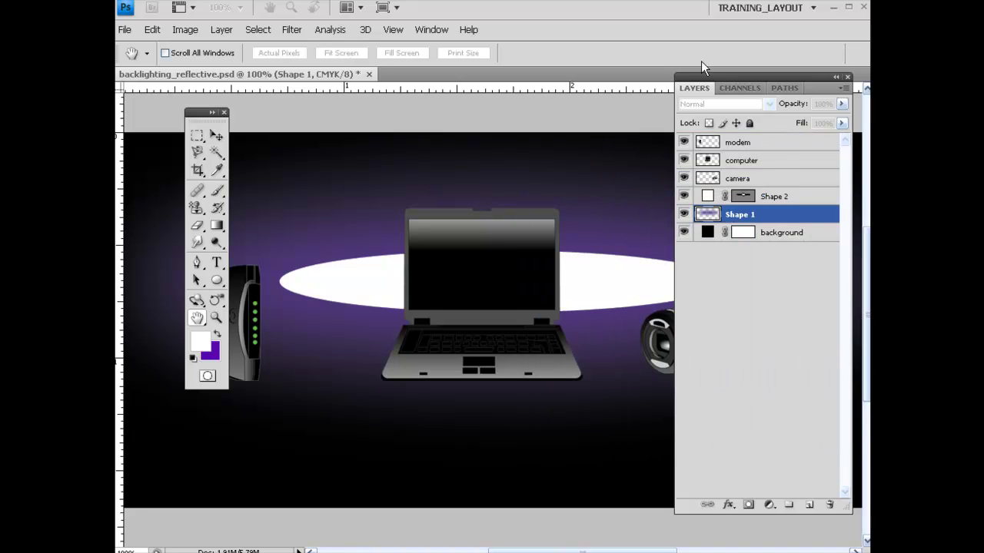
- Blur the purple ellipse with a 70.2 pixel Gaussian Blur radius
double_click(808, 92)
key("ctrl+alt+f")
left_click_drag(910, 202, 783, 228)
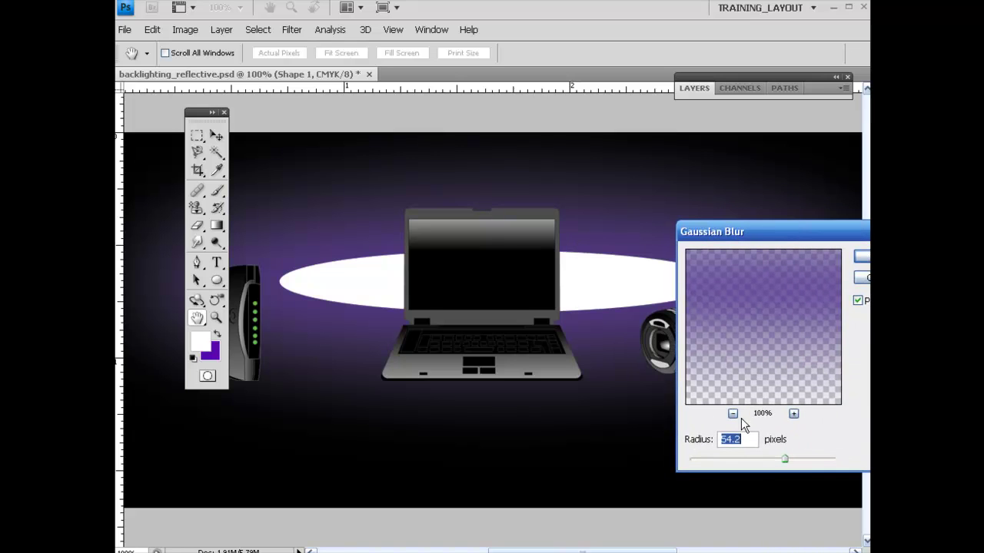
left_click_drag(785, 459, 796, 461)
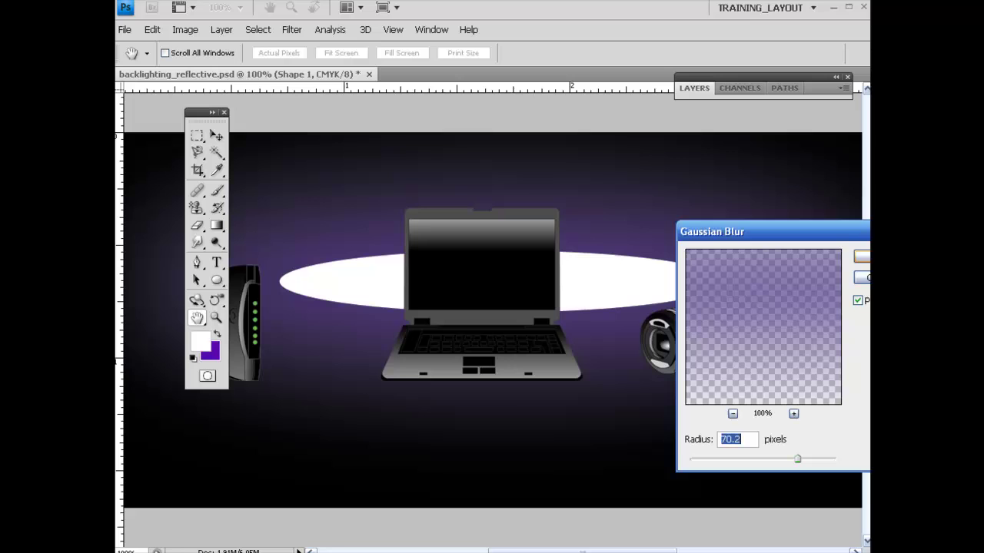
left_click_drag(867, 231, 802, 228)
left_click(812, 255)
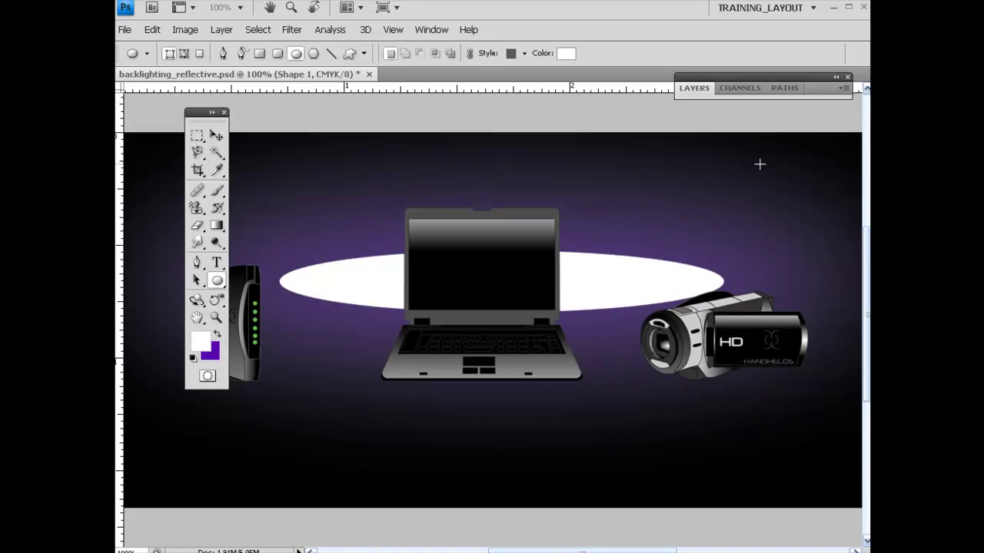
double_click(818, 84)
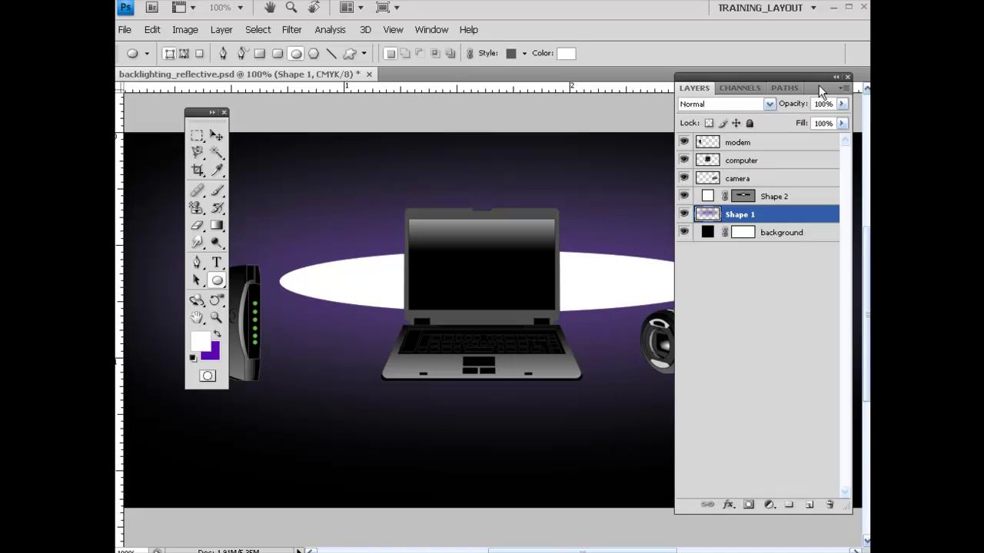
- Rasterize Shape 2 and blur the white ellipse with a radius of about 48.6 pixels
left_click(751, 200)
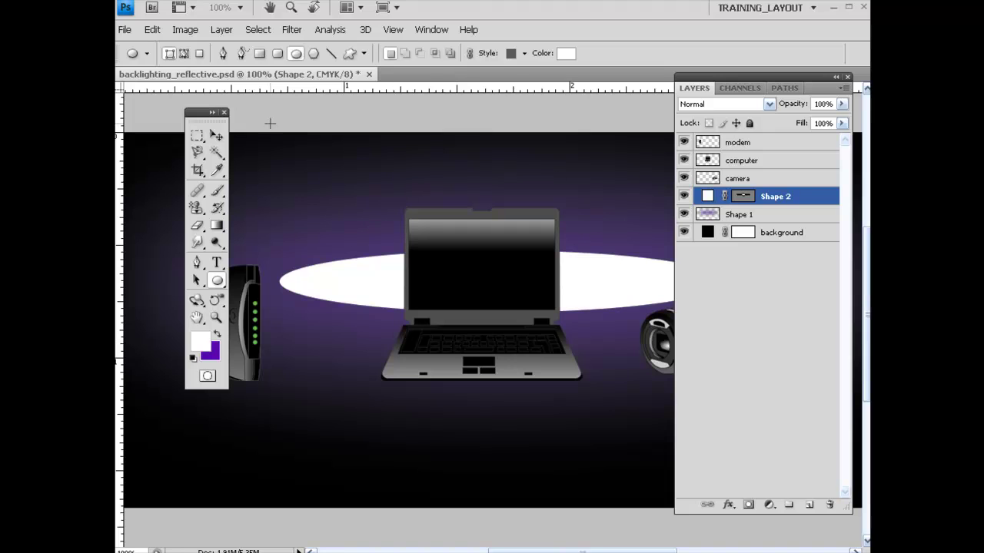
left_click(286, 35)
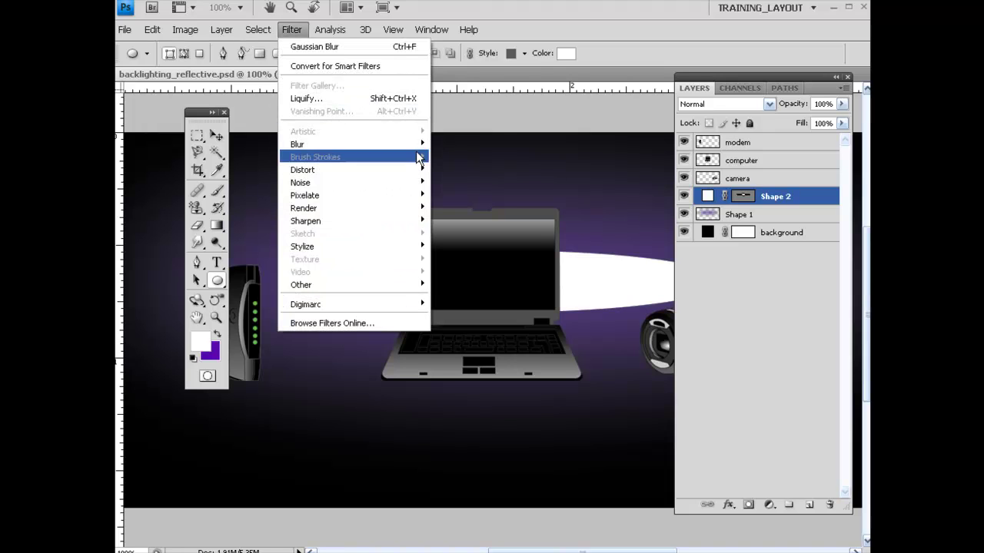
mouse_move(411, 145)
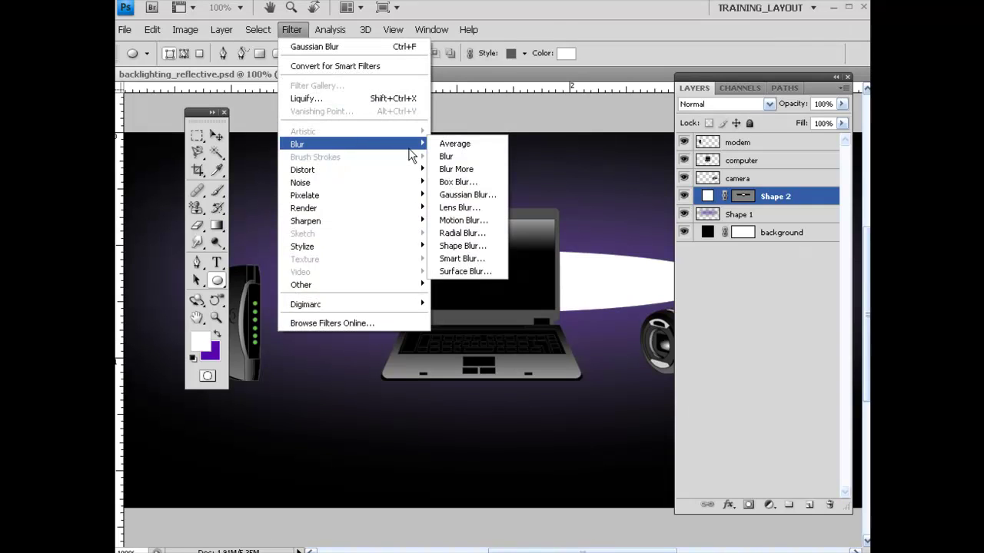
left_click(469, 194)
left_click(477, 234)
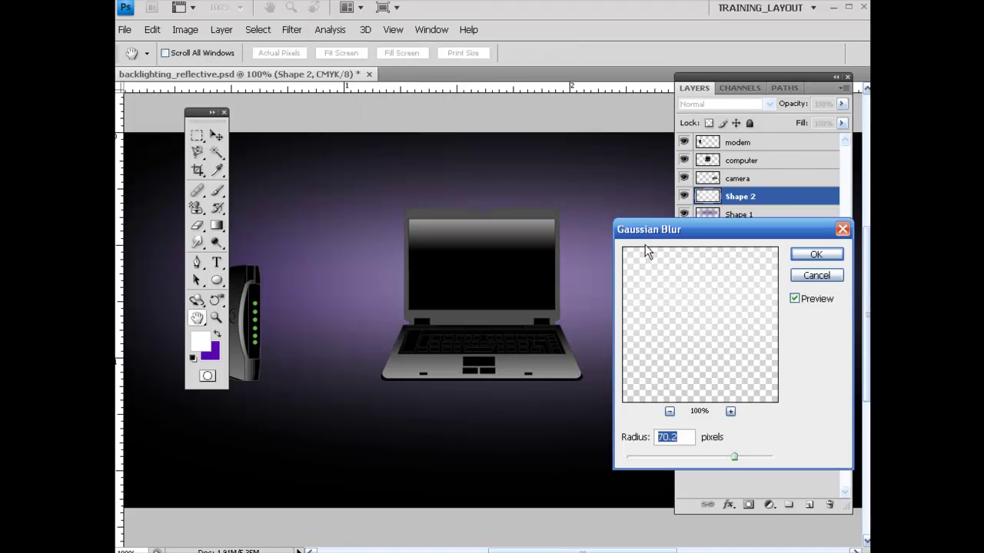
left_click_drag(734, 457, 718, 461)
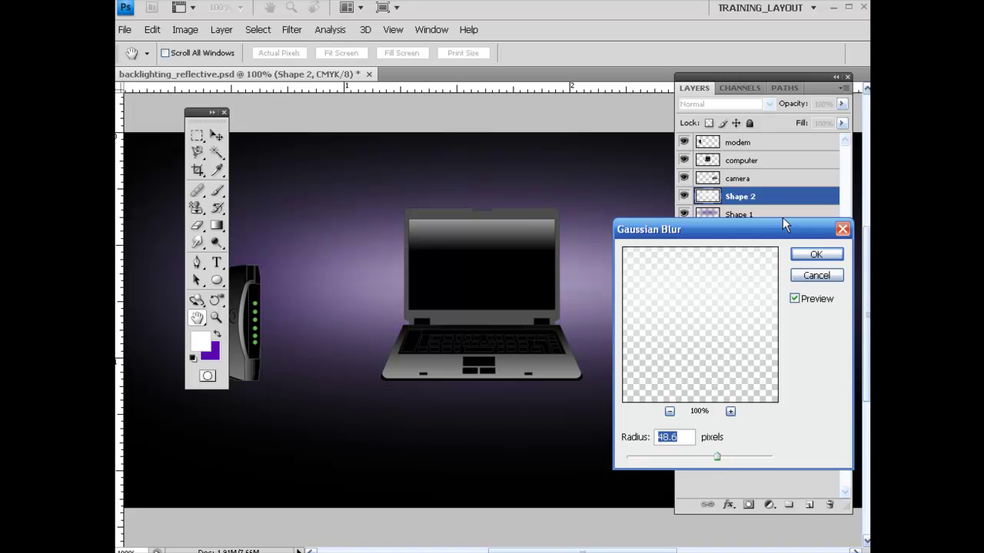
left_click(816, 253)
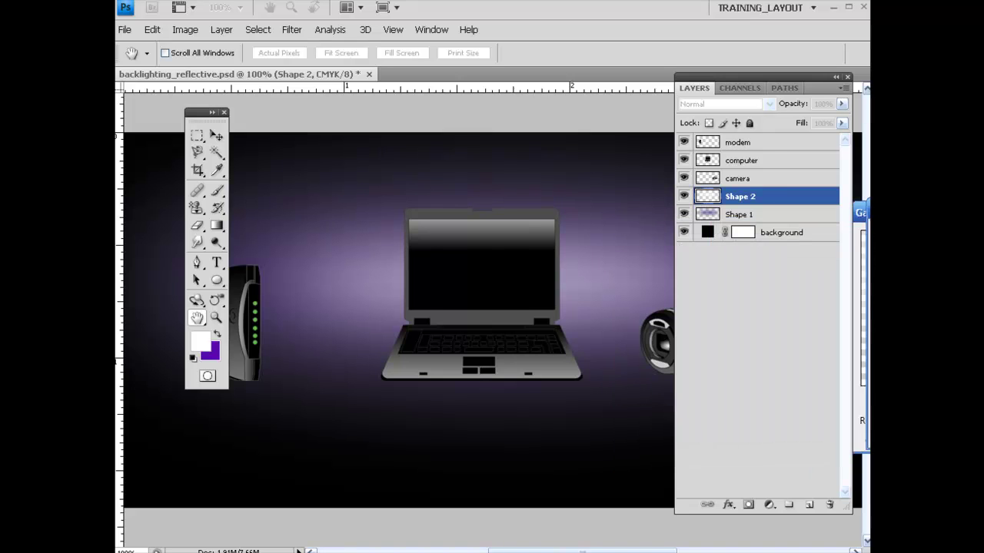
- Apply a second Gaussian Blur pass to the white ellipse and check the glow
double_click(825, 89)
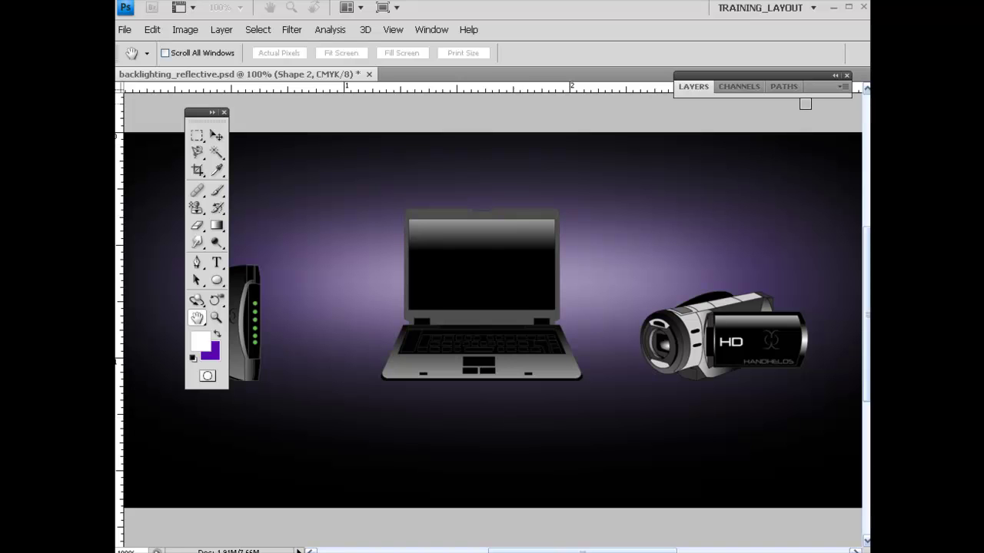
double_click(829, 90)
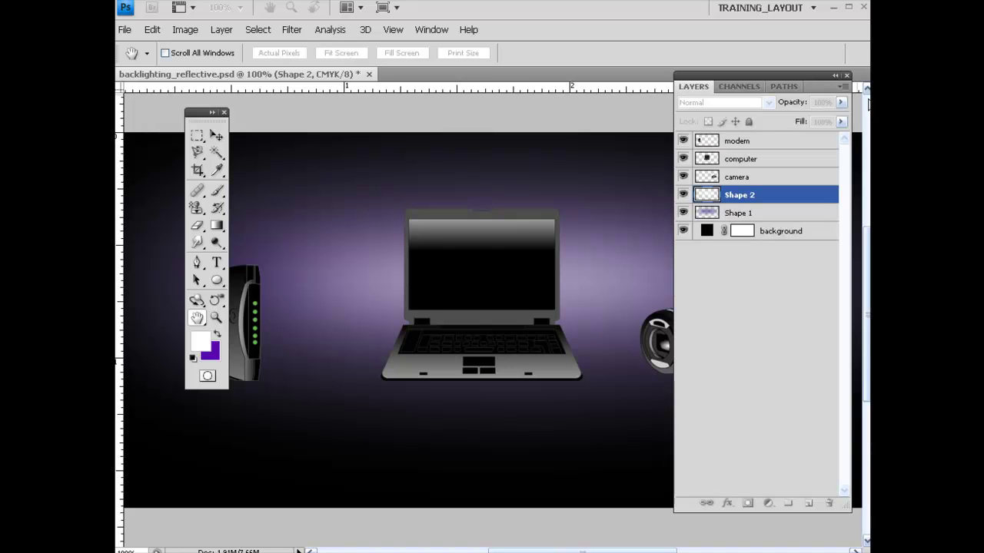
key("ctrl+alt+f")
left_click_drag(847, 210, 456, 214)
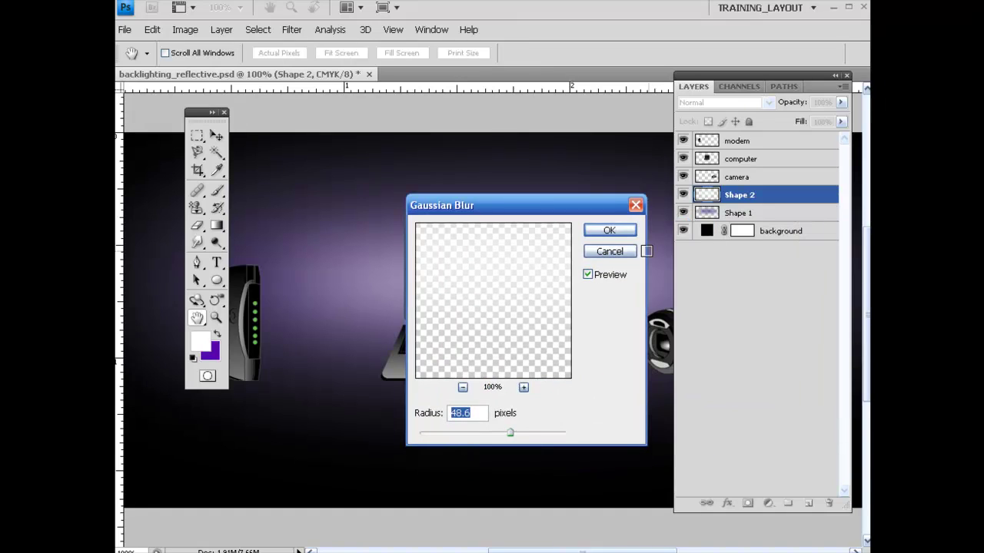
left_click(604, 233)
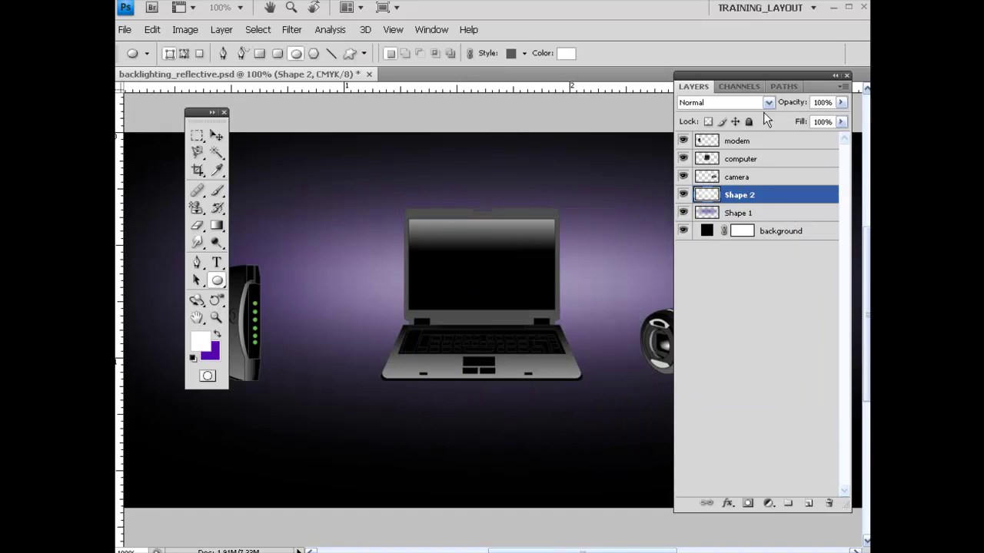
double_click(811, 86)
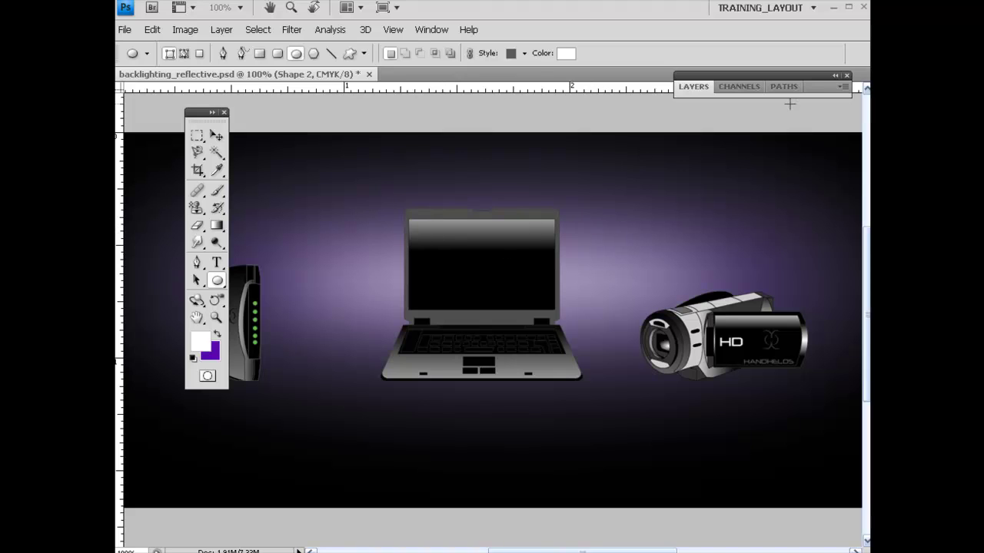
double_click(816, 88)
- Duplicate Shape 1 as Shape 1 copy and toggle its visibility to compare the glow
left_click(765, 215)
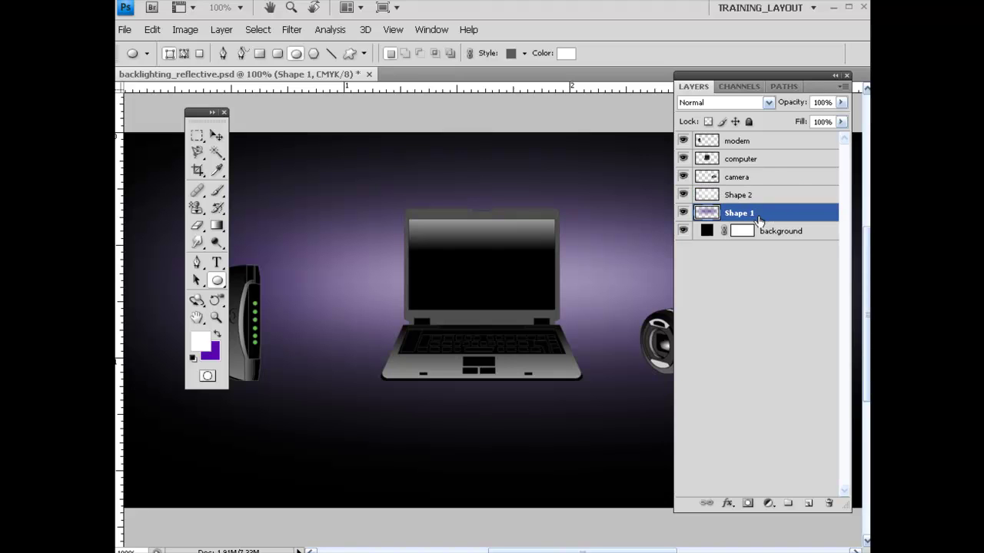
key("ctrl+j")
mouse_move(808, 89)
left_mouse_down()
mouse_move(884, 99)
mouse_move(779, 109)
mouse_move(798, 90)
left_mouse_up()
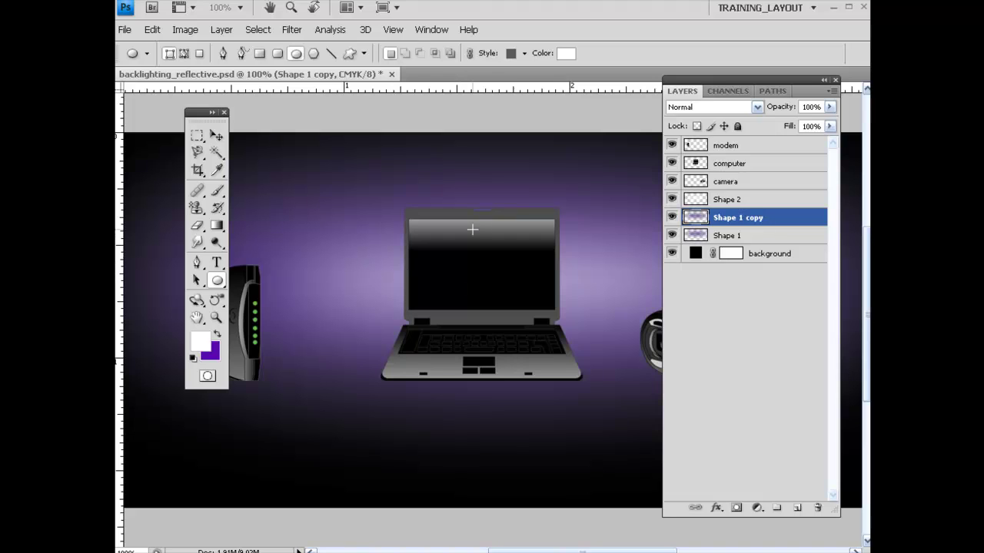
left_click(671, 218)
left_click(670, 218)
- Set Shape 1 copy's opacity to 100%
left_click(829, 107)
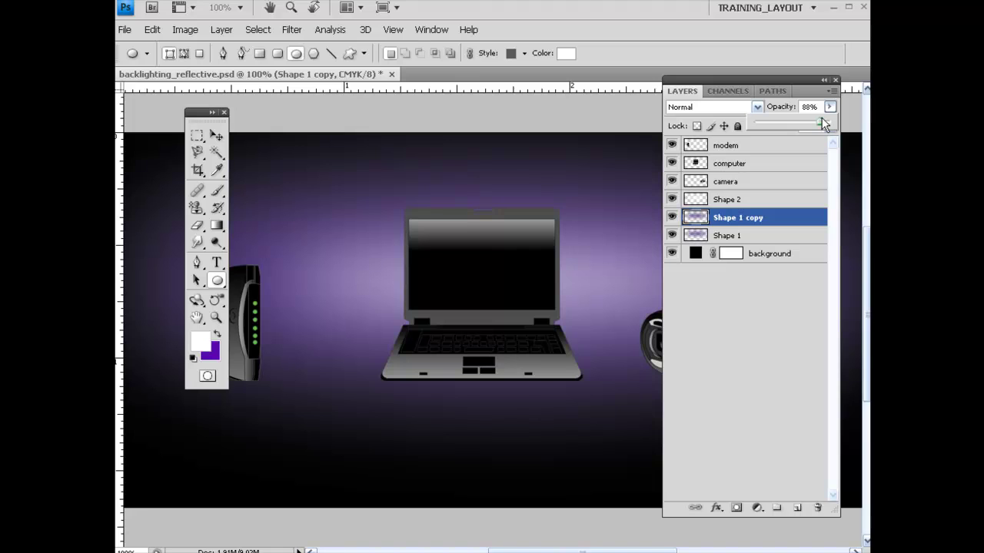
left_click_drag(816, 123, 836, 124)
left_click(765, 147)
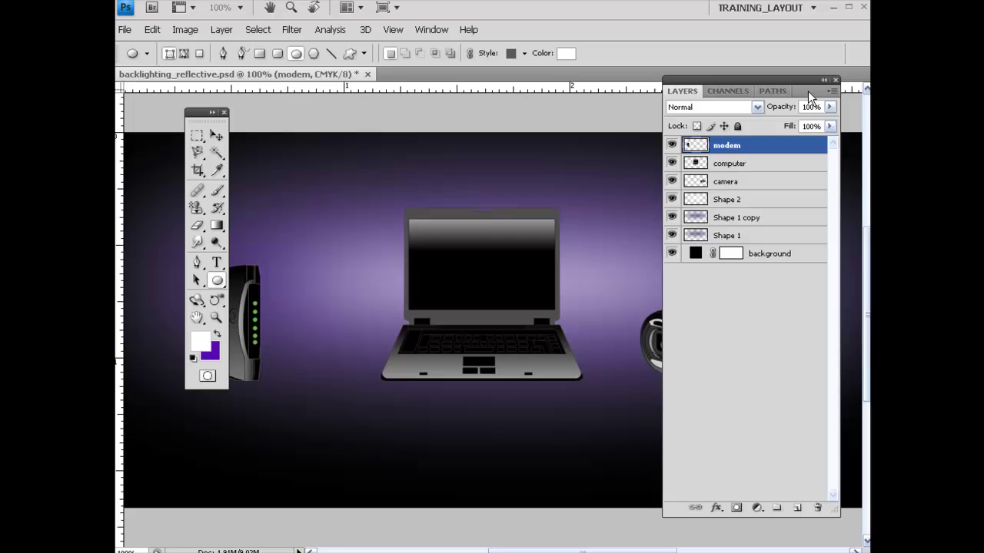
- Move the camera layer to the top, duplicate it twice, and reset colours to black and white
left_click_drag(808, 91, 471, 88)
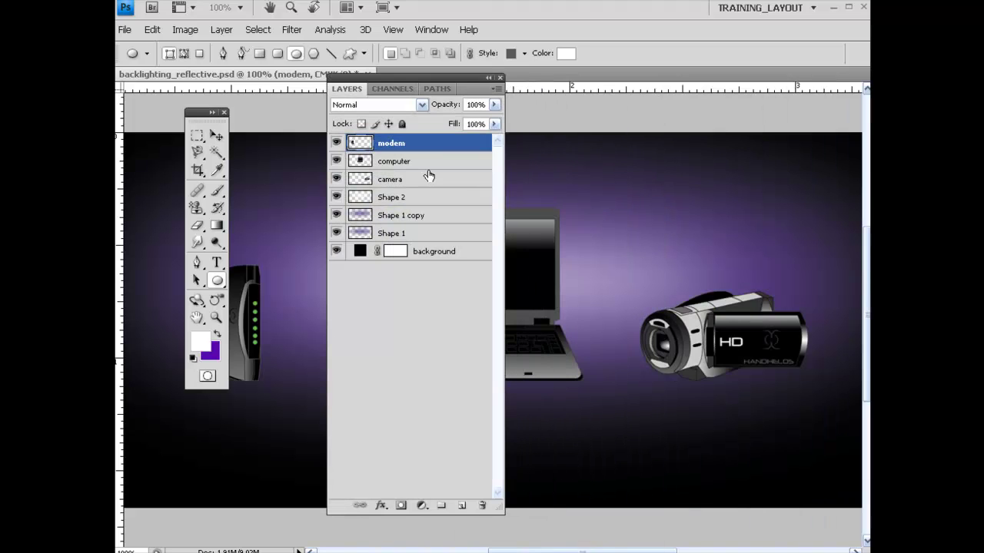
left_click_drag(428, 181, 431, 142)
key("ctrl+j")
key("ctrl+j")
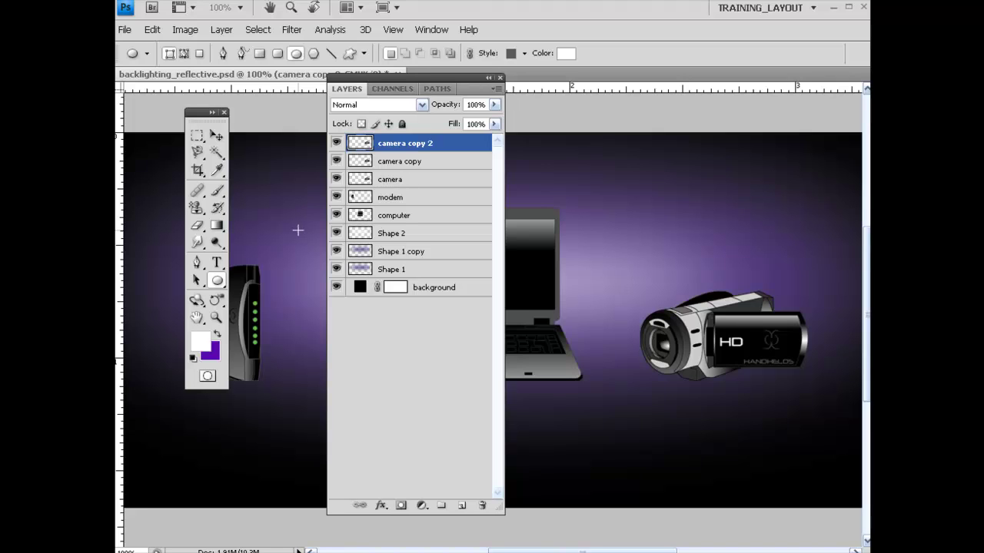
left_click(193, 358)
- Fill camera copy 2 with black and lower its opacity
key("shift+alt+BackSpace")
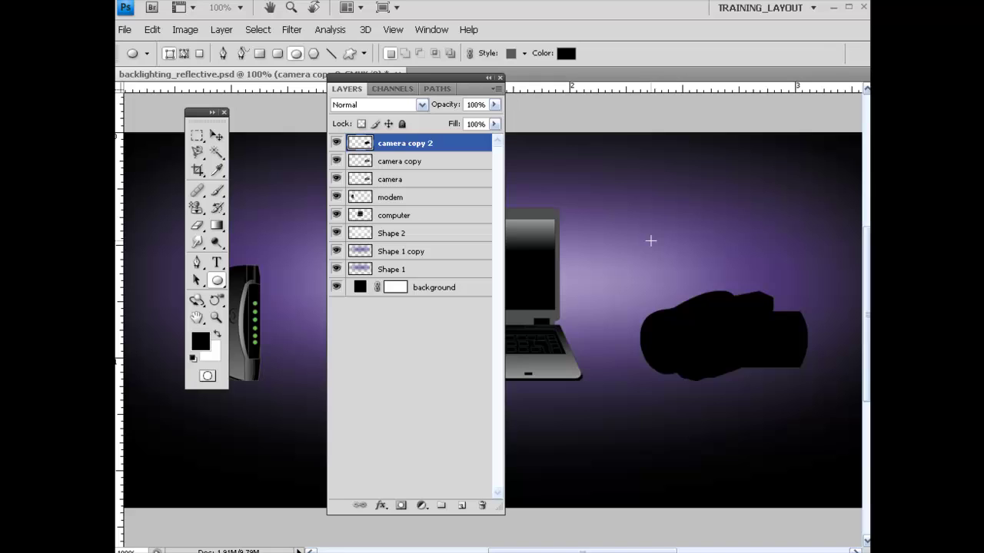
left_click(496, 105)
left_click_drag(496, 126, 483, 125)
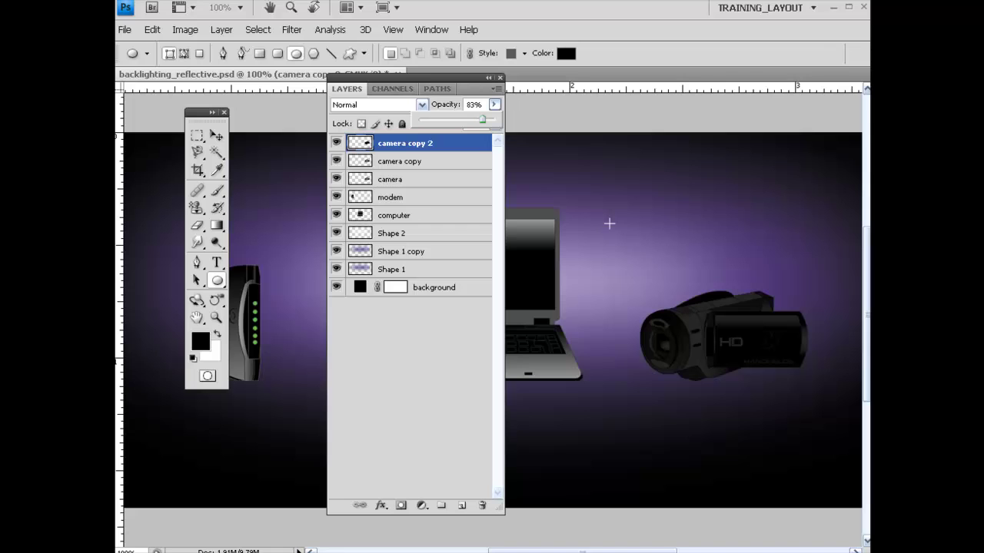
- Select camera copy and camera copy 2 together and merge them into one layer
left_click(401, 161)
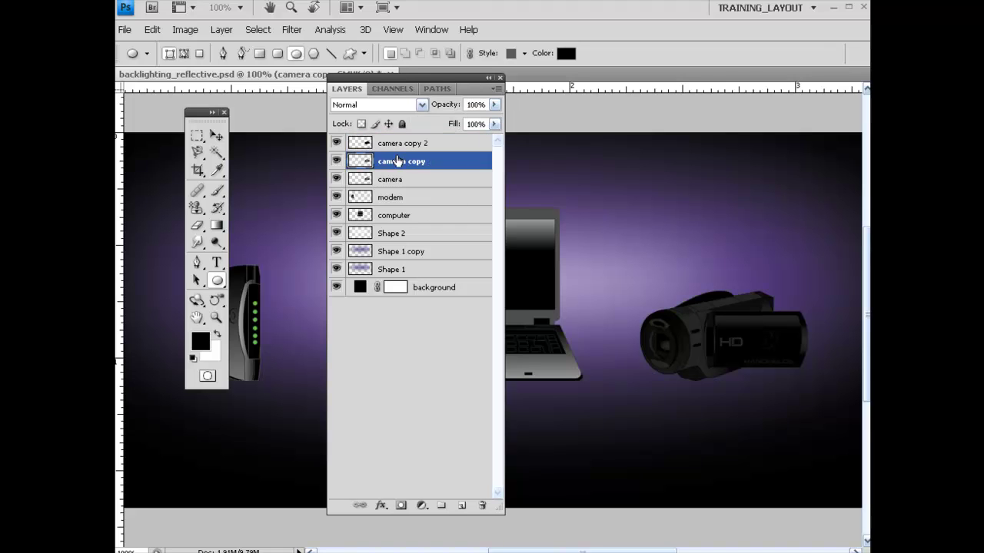
left_click(404, 151)
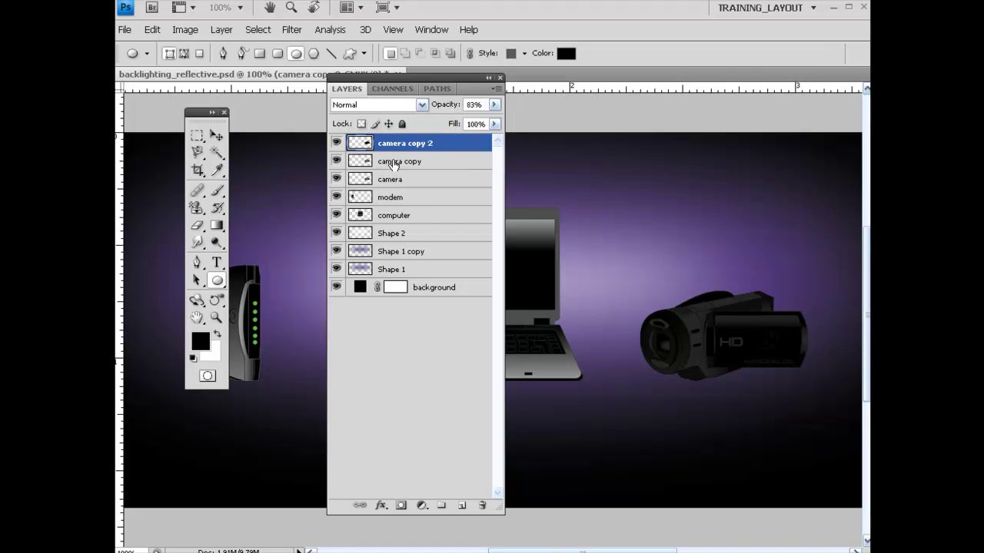
left_click(398, 162, "shift")
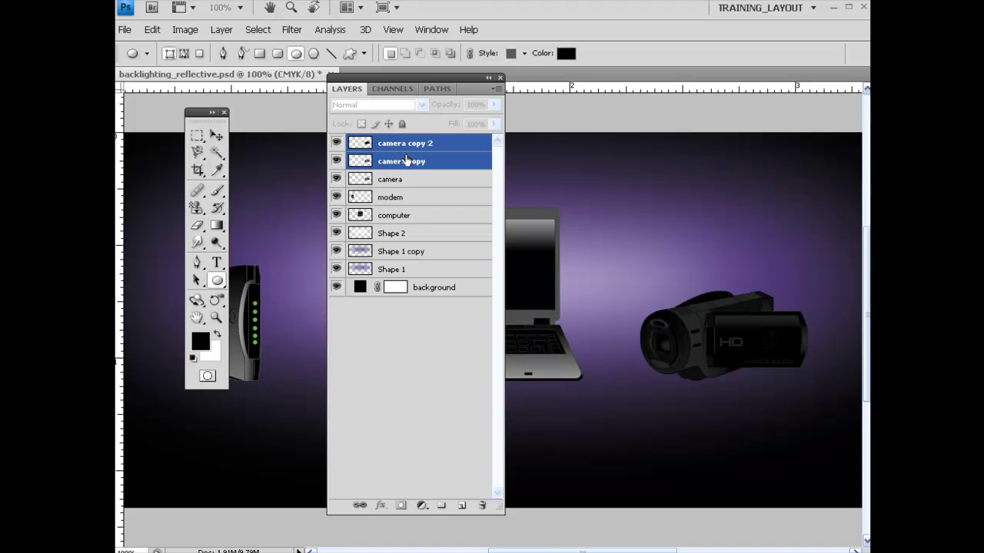
right_click(406, 150)
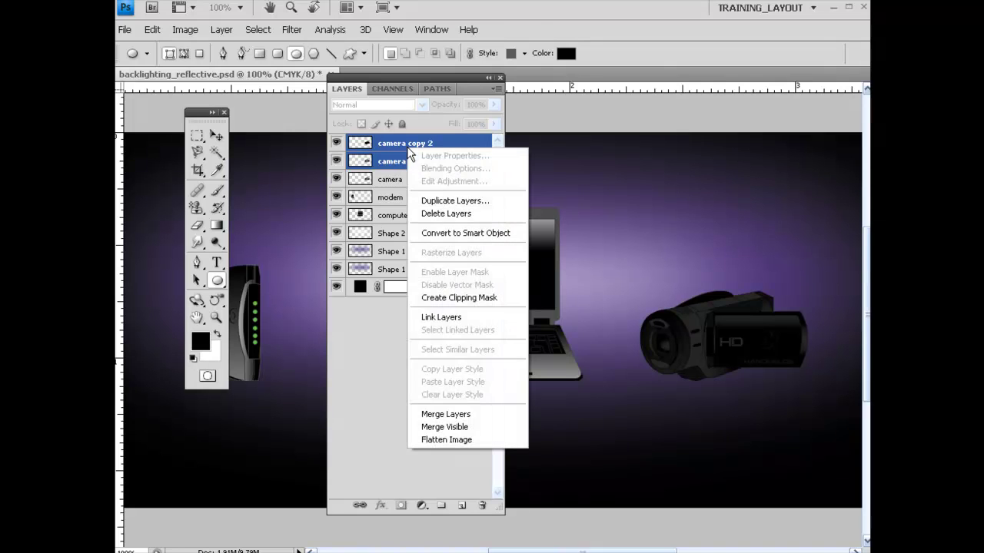
left_click(446, 414)
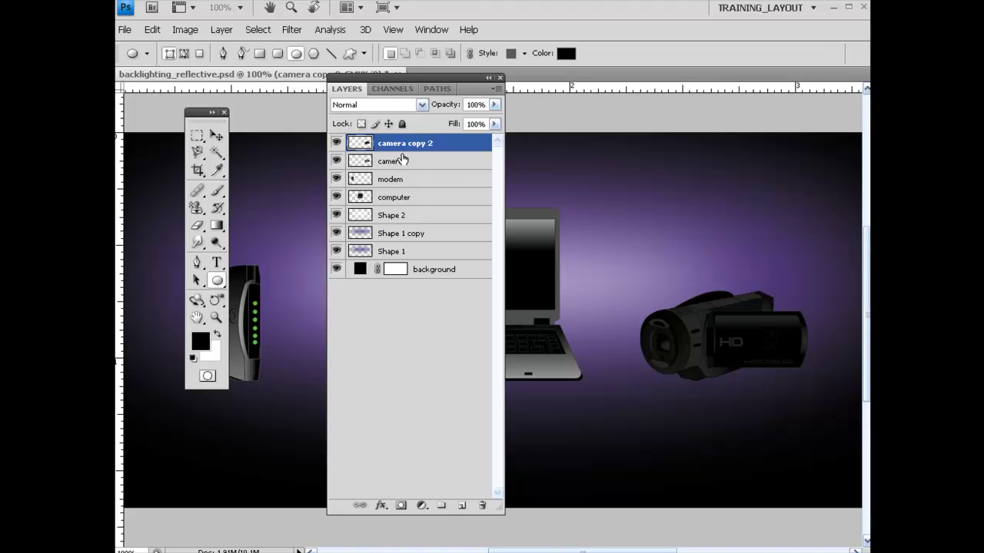
- Move darkened camera copy 2 below the camera layer and add a new empty layer above camera
left_click_drag(402, 146, 402, 166)
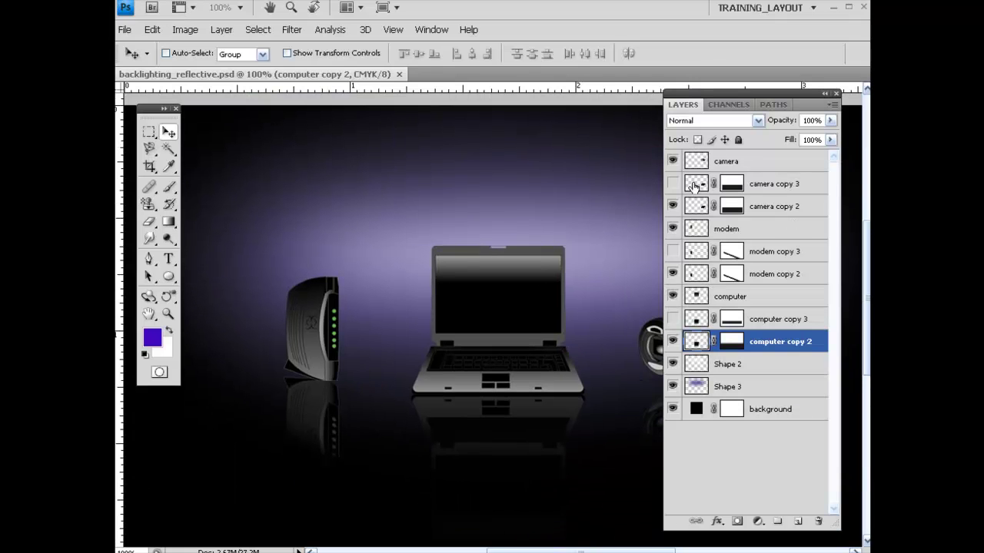
left_click(762, 164)
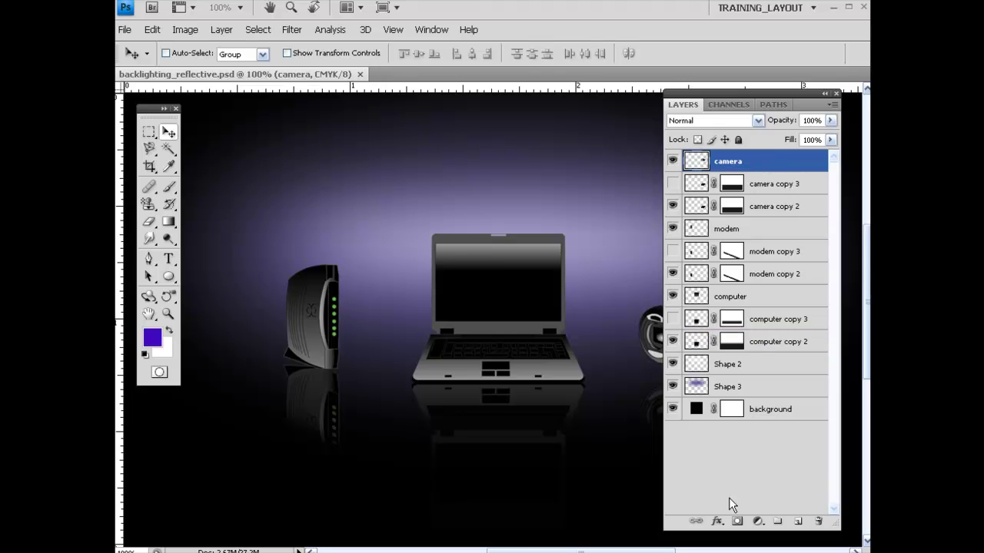
left_click(799, 521)
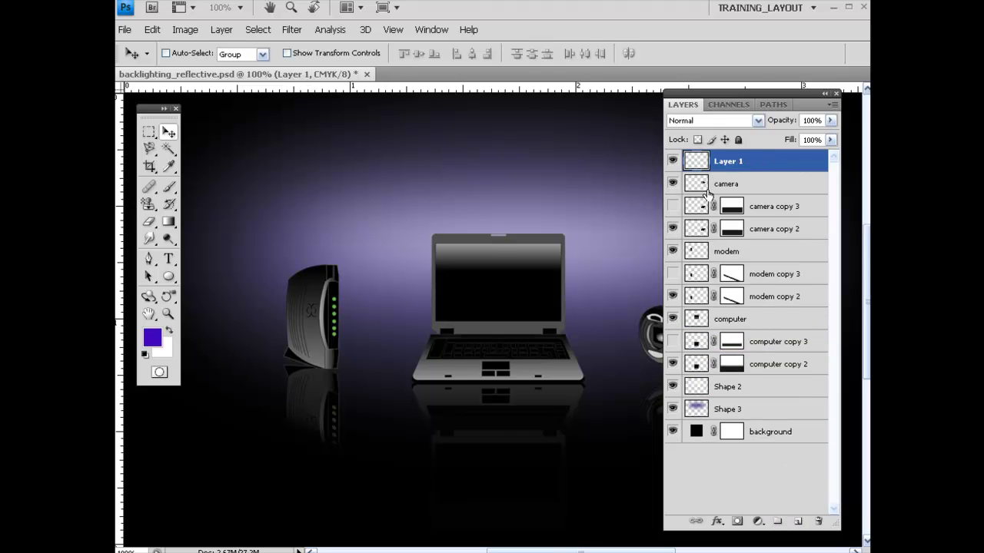